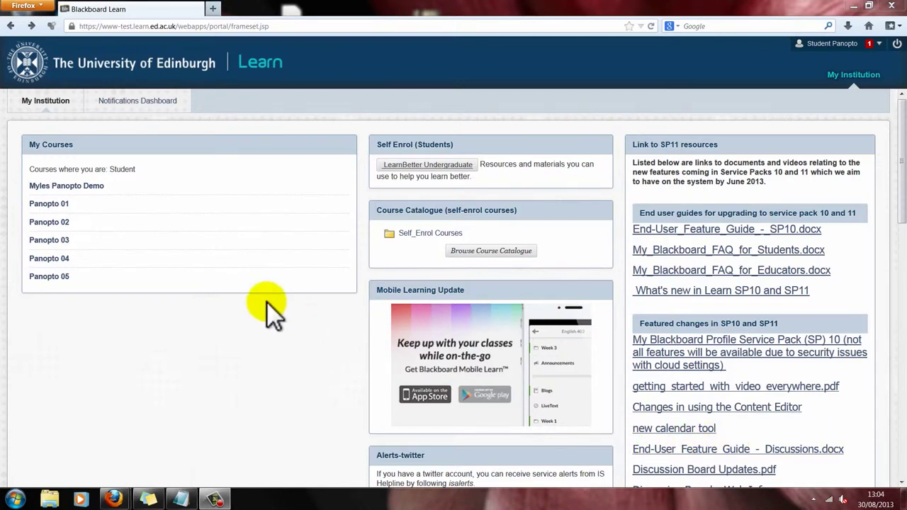
Step: Open the Panopto 02 course and launch 'The legal aspects of Lecture capture' recording
{"action": "left_click", "coordinate": [64, 224]}
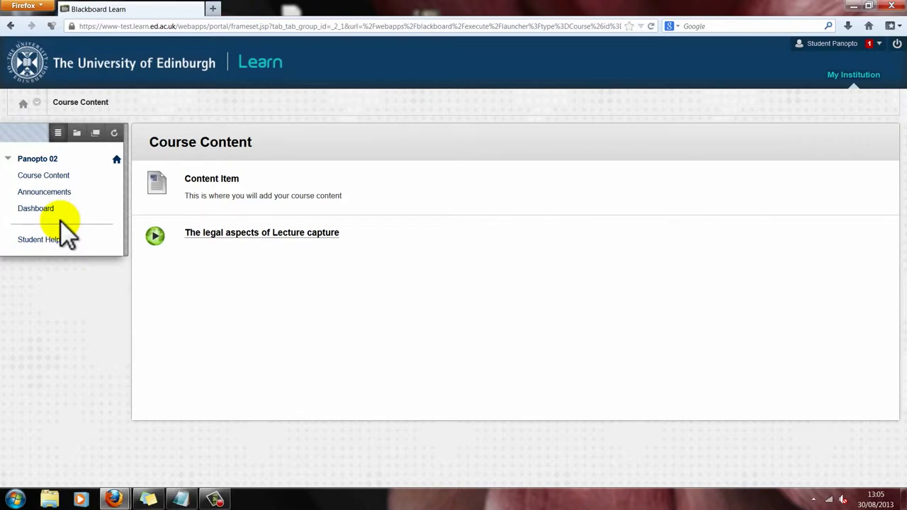
{"action": "left_click", "coordinate": [250, 248]}
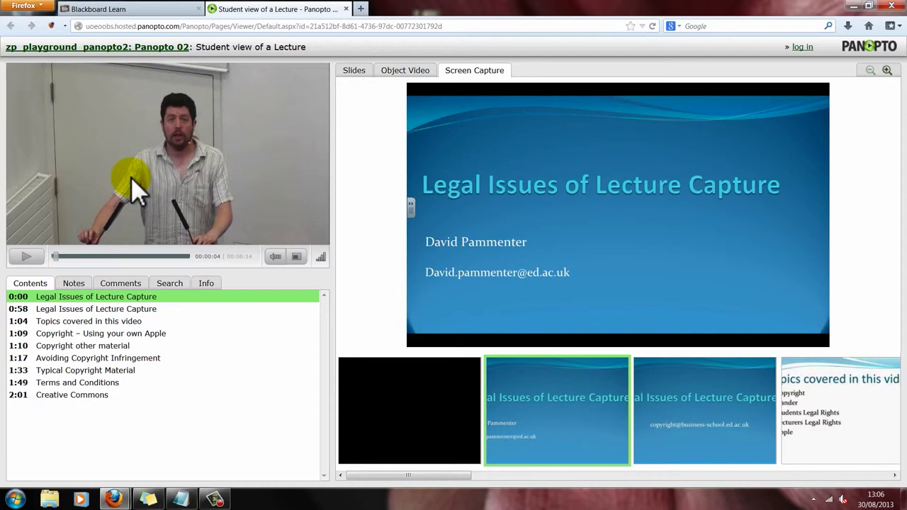
{"action": "double_click", "coordinate": [181, 133]}
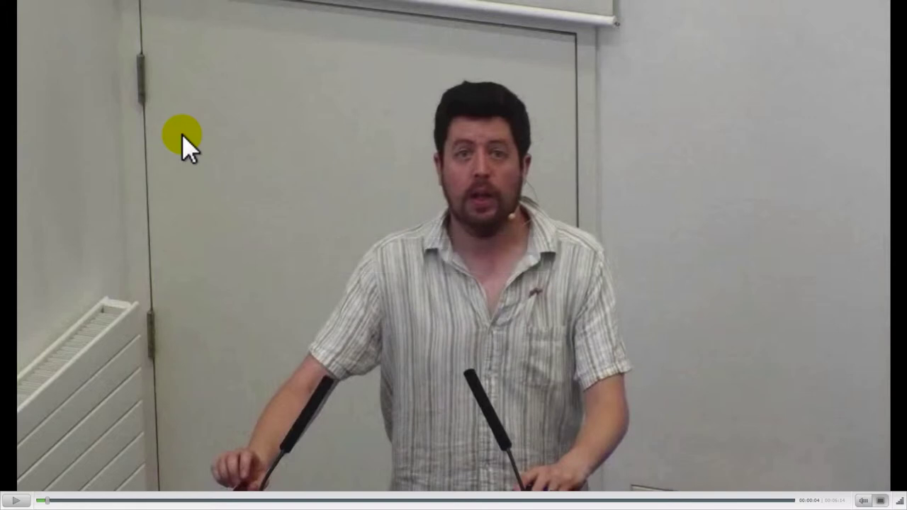
{"action": "double_click", "coordinate": [182, 134]}
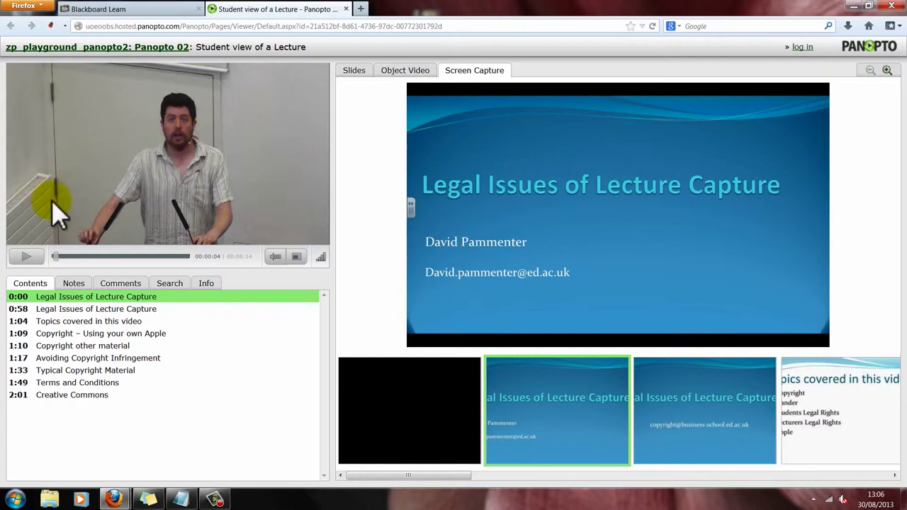
Step: Play the lecture for a moment, then pause it at 00:00:05
{"action": "left_click", "coordinate": [30, 257]}
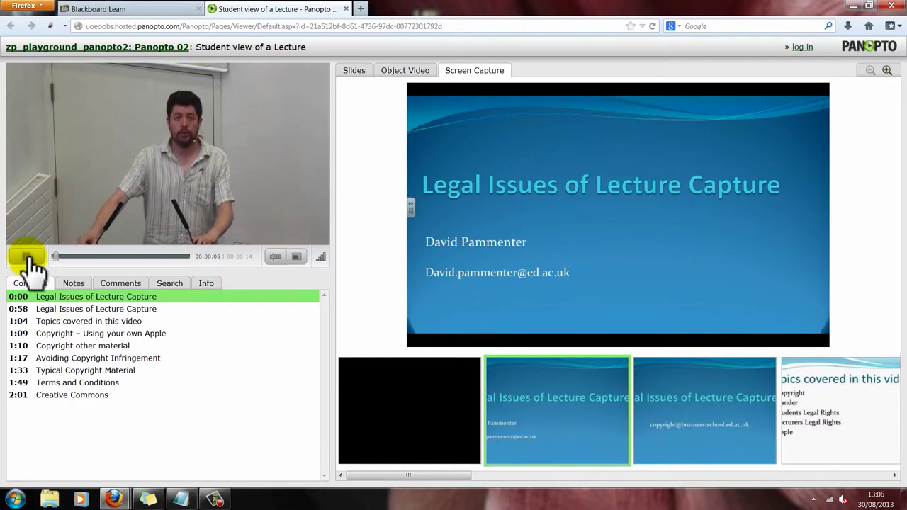
{"action": "left_click", "coordinate": [28, 257]}
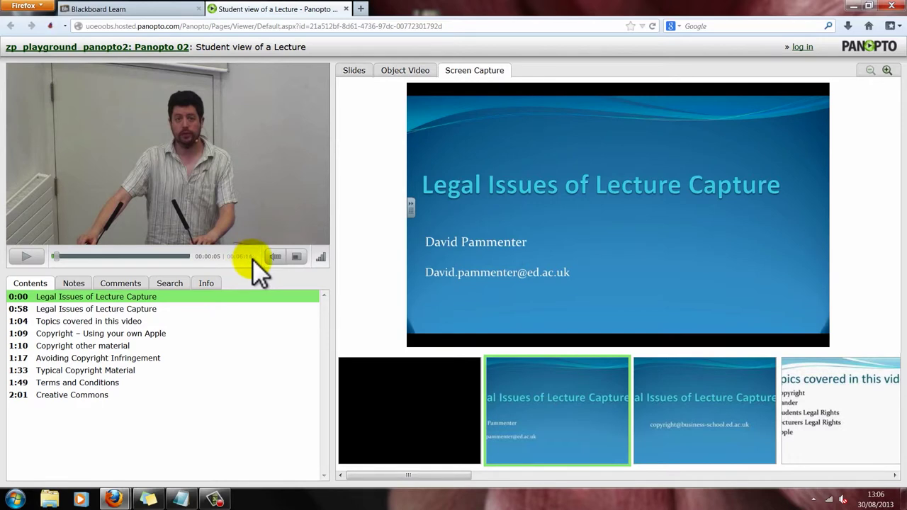
{"action": "mouse_move", "coordinate": [273, 258]}
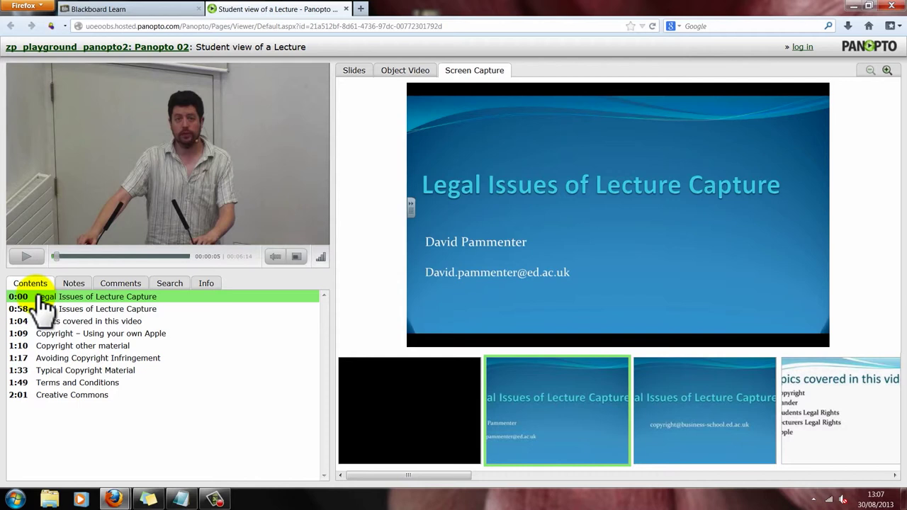
Step: In the Notes panel, choose 'Log in...' from the Channel list to reach the login page
{"action": "left_click", "coordinate": [71, 281]}
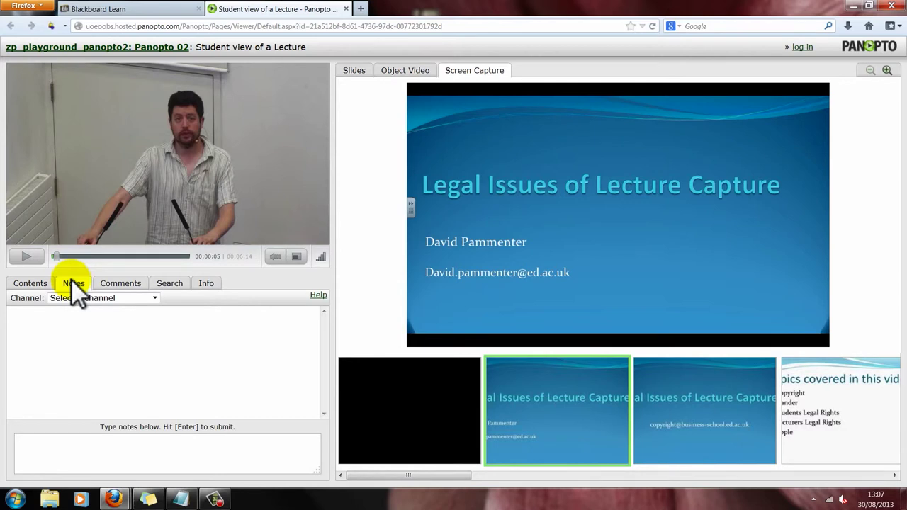
{"action": "left_click", "coordinate": [137, 298]}
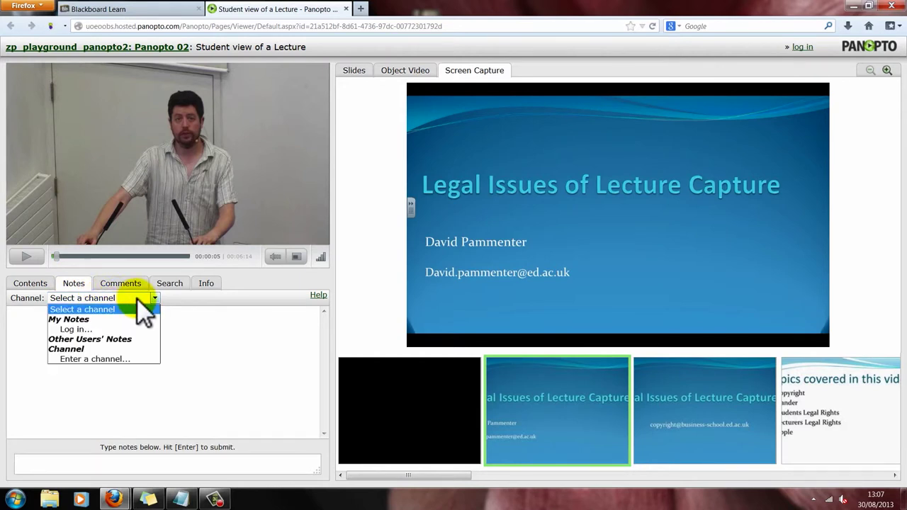
{"action": "left_click", "coordinate": [75, 328]}
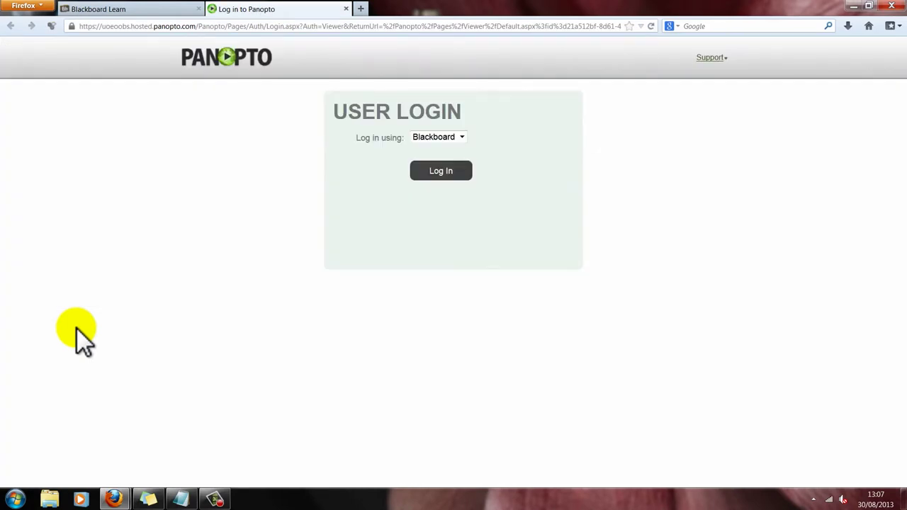
Step: Log in to Panopto with Blackboard as the login provider
{"action": "left_click", "coordinate": [461, 139]}
{"action": "left_click", "coordinate": [461, 139]}
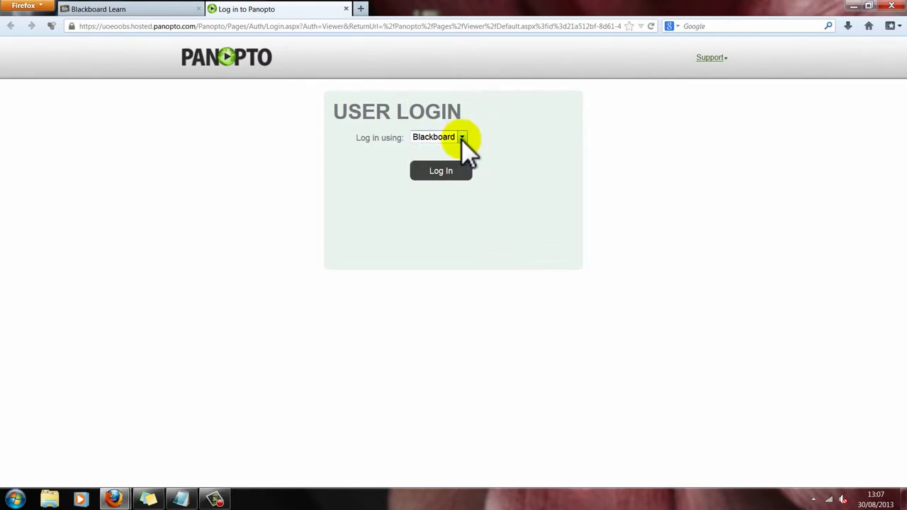
{"action": "left_click", "coordinate": [446, 174]}
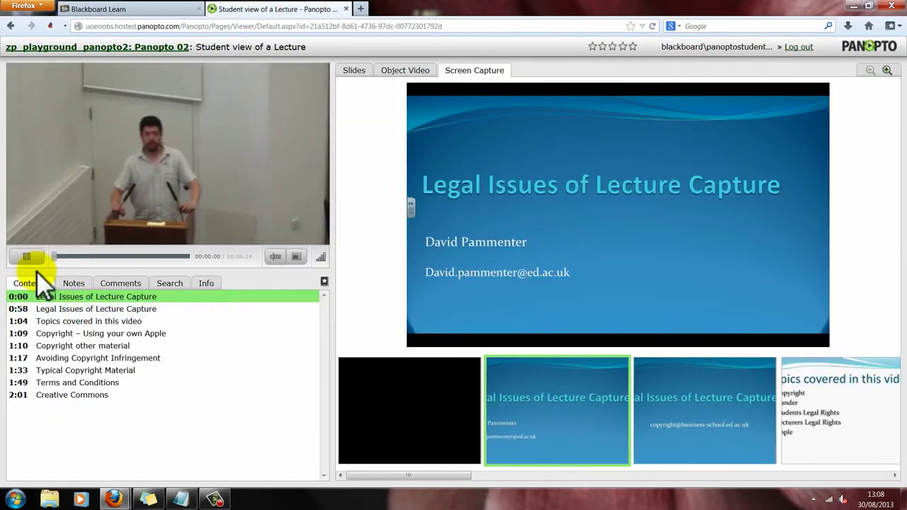
Step: Pause the video and show the Notes panel on the student's own notes channel
{"action": "left_click", "coordinate": [27, 257]}
{"action": "left_click", "coordinate": [71, 283]}
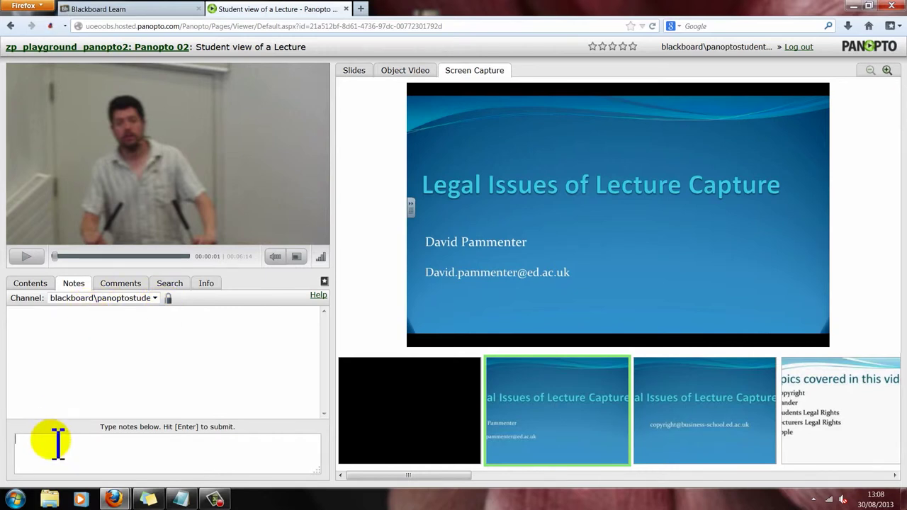
Step: Add the note 'remember to revise this' at 0:35 in the lecture
{"action": "left_click", "coordinate": [62, 256]}
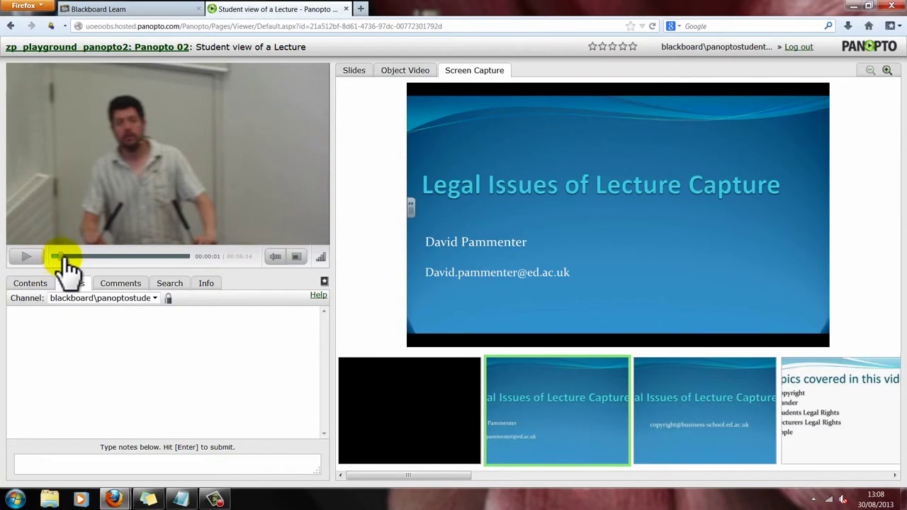
{"action": "left_click", "coordinate": [47, 466]}
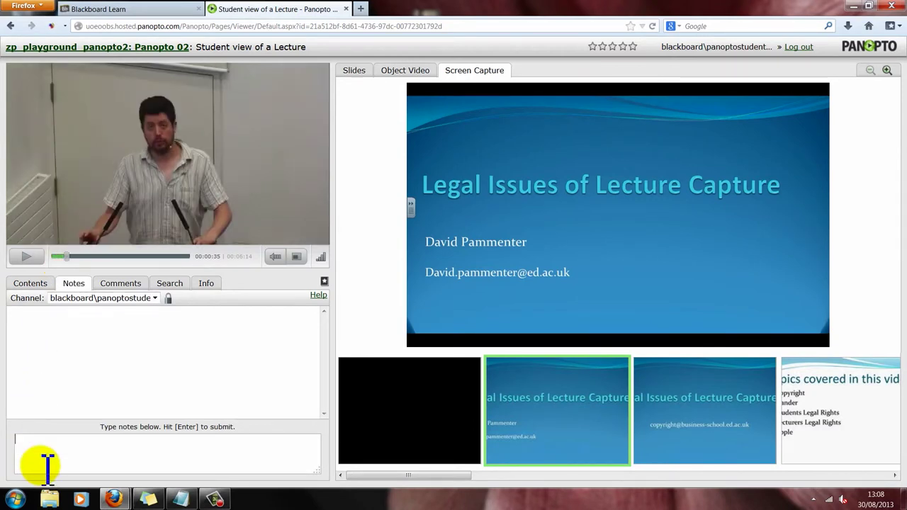
{"action": "type", "text": "remember to revise this"}
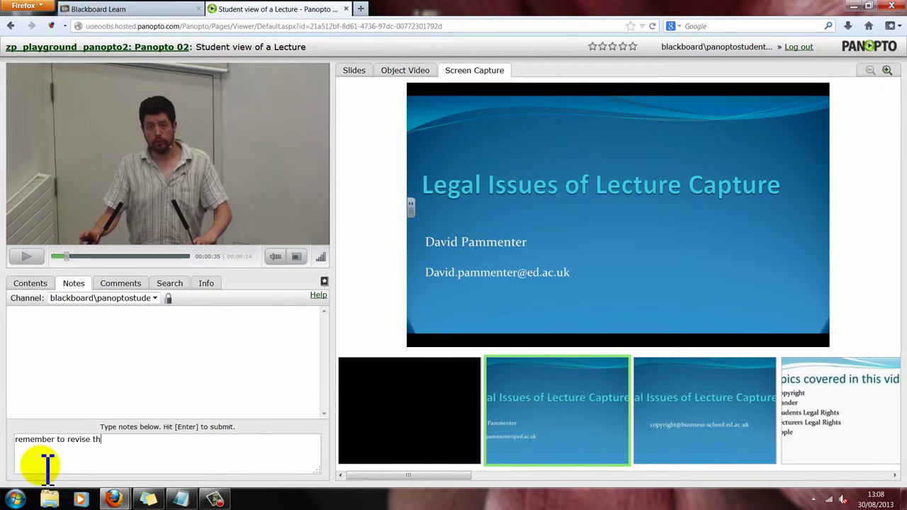
{"action": "key", "text": "Return"}
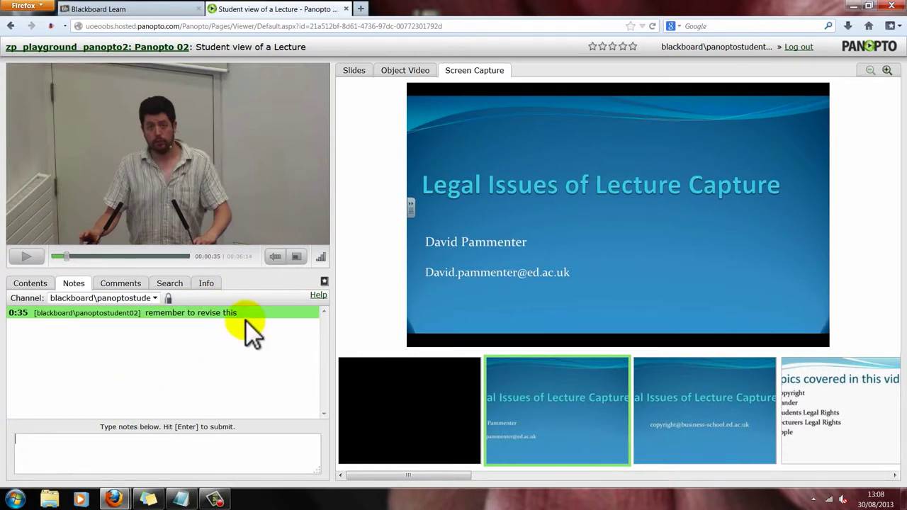
{"action": "mouse_move", "coordinate": [248, 318]}
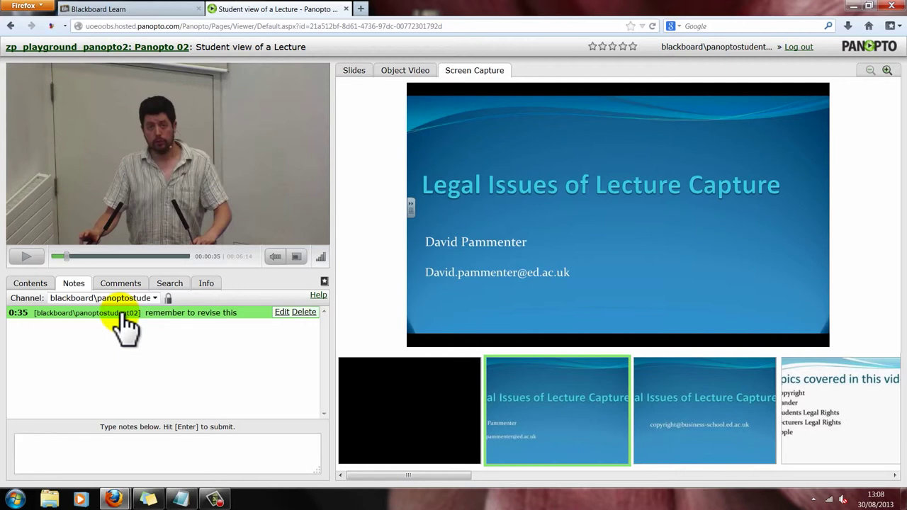
Step: Show the lecture's empty Comments panel below the video
{"action": "left_click", "coordinate": [282, 313]}
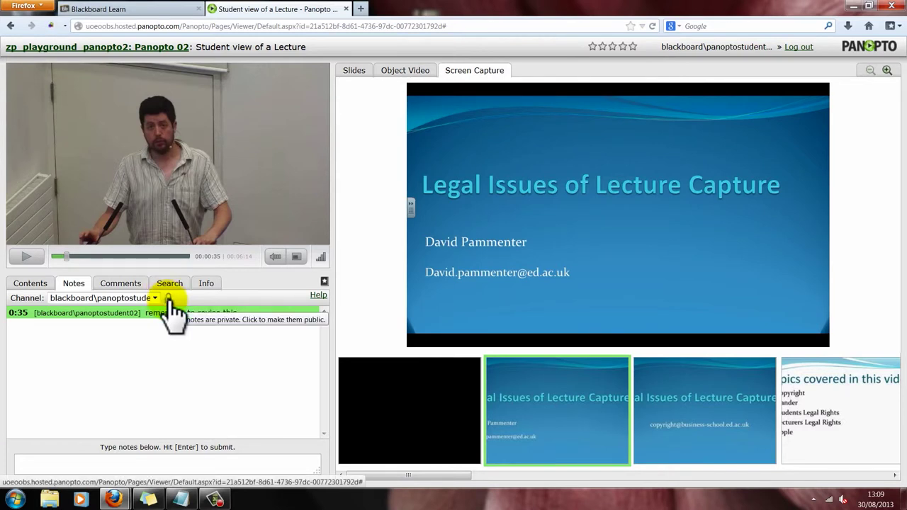
{"action": "left_click", "coordinate": [115, 284]}
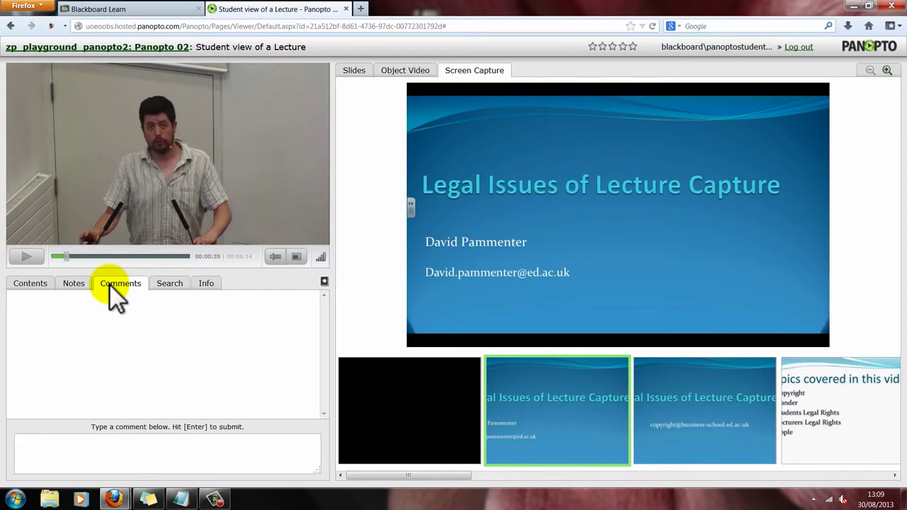
Step: Show the Search panel with an empty query, sorted by Relevance
{"action": "left_click", "coordinate": [181, 294]}
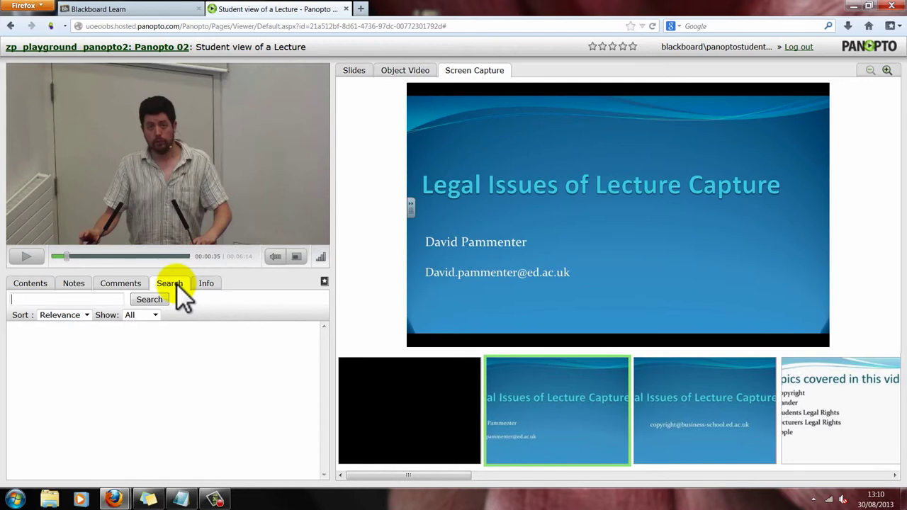
Step: Search the lecture for 'apple', reused from the search history, returning 4 slide results
{"action": "left_click", "coordinate": [44, 299]}
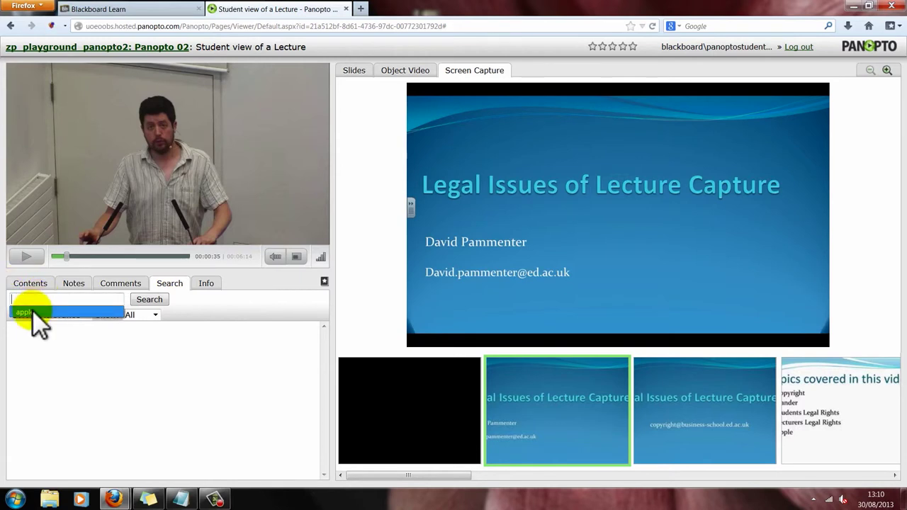
{"action": "left_click", "coordinate": [32, 310]}
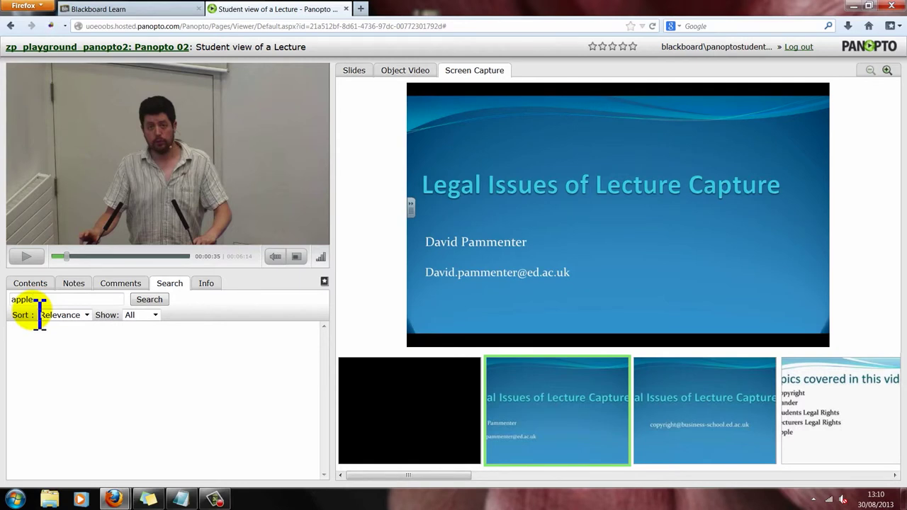
{"action": "left_click", "coordinate": [158, 298]}
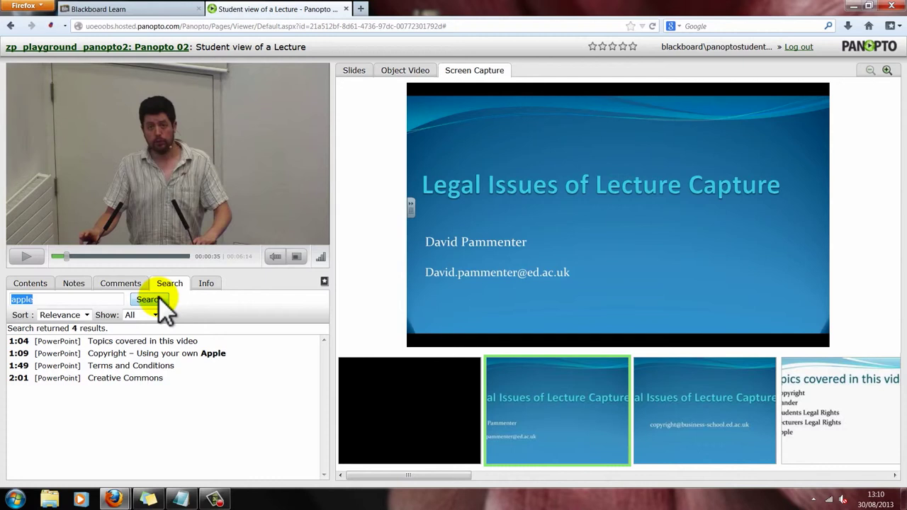
Step: Preview the results and jump the lecture to the Terms and Conditions slide at 1:49
{"action": "left_click", "coordinate": [118, 341]}
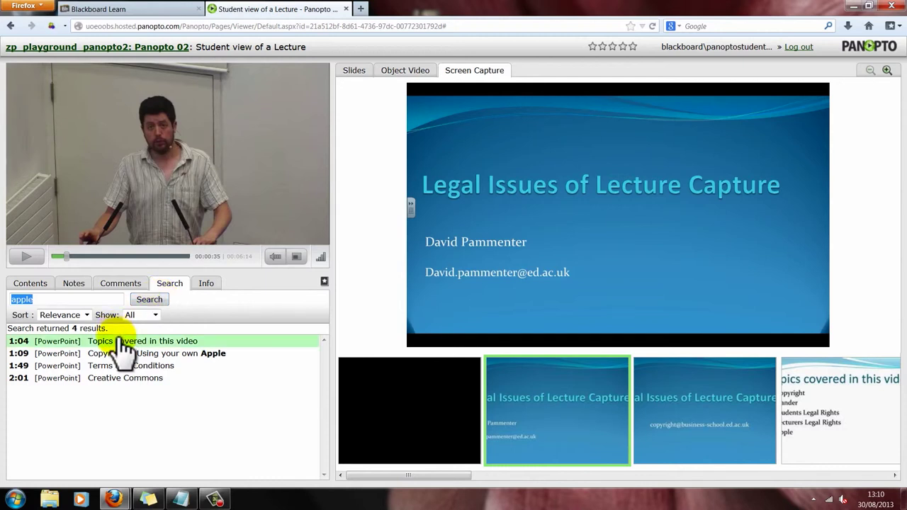
{"action": "left_click", "coordinate": [126, 355]}
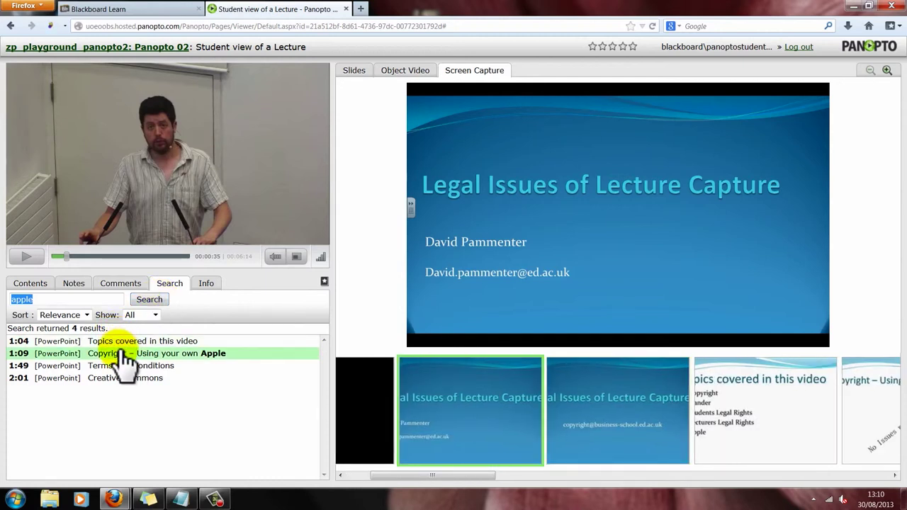
{"action": "left_click", "coordinate": [126, 367]}
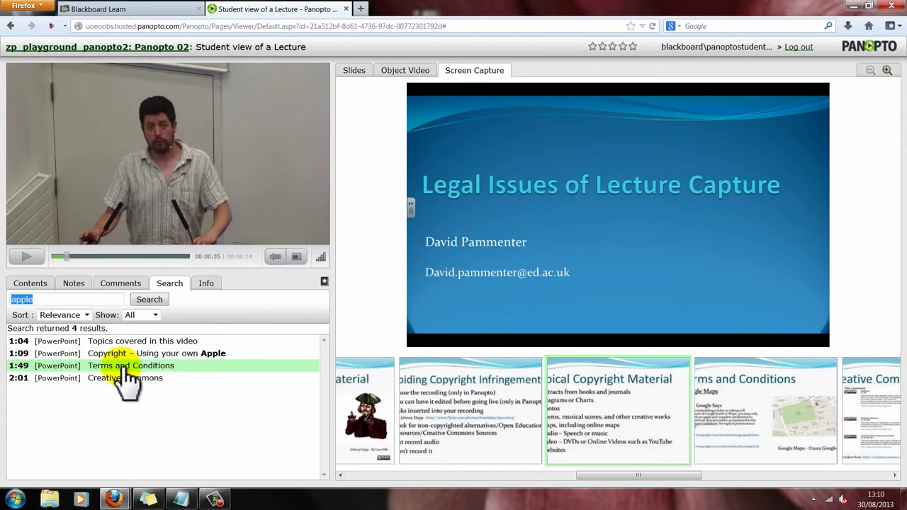
{"action": "double_click", "coordinate": [126, 368]}
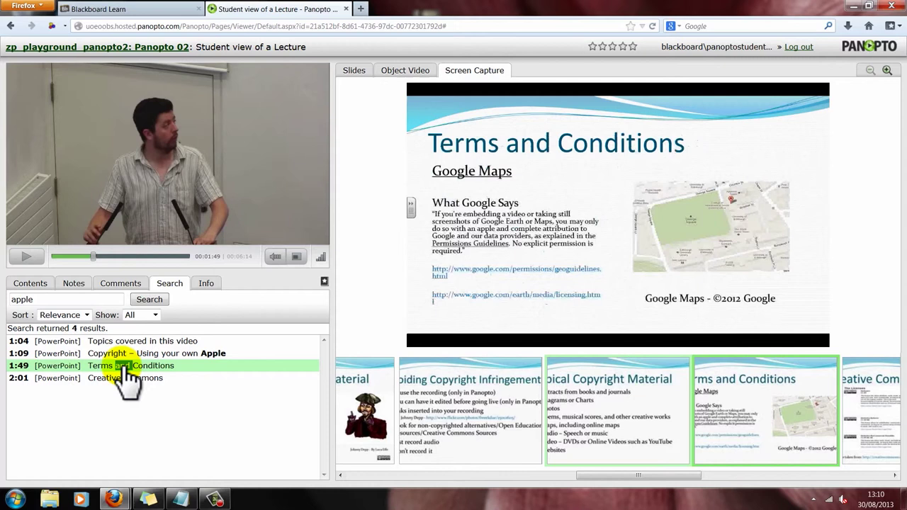
{"action": "left_click", "coordinate": [132, 355]}
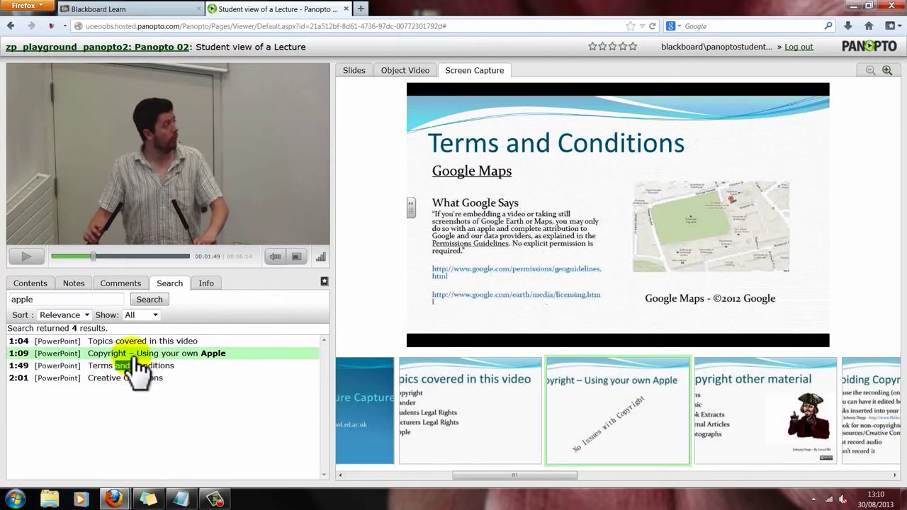
Step: Show the session info, then jump to the Avoiding Copyright Infringement slide at 1:17 via the filmstrip
{"action": "left_click", "coordinate": [202, 284]}
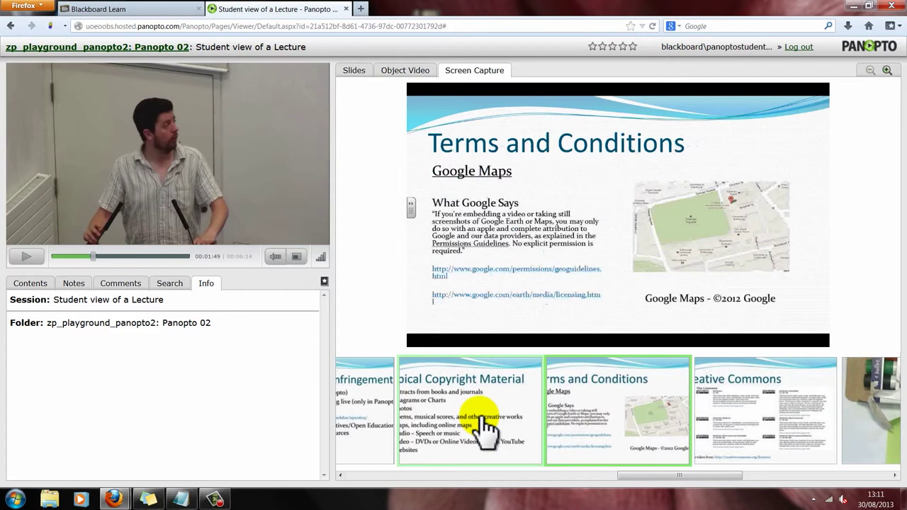
{"action": "left_click_drag", "start_coordinate": [642, 476], "coordinate": [550, 475]}
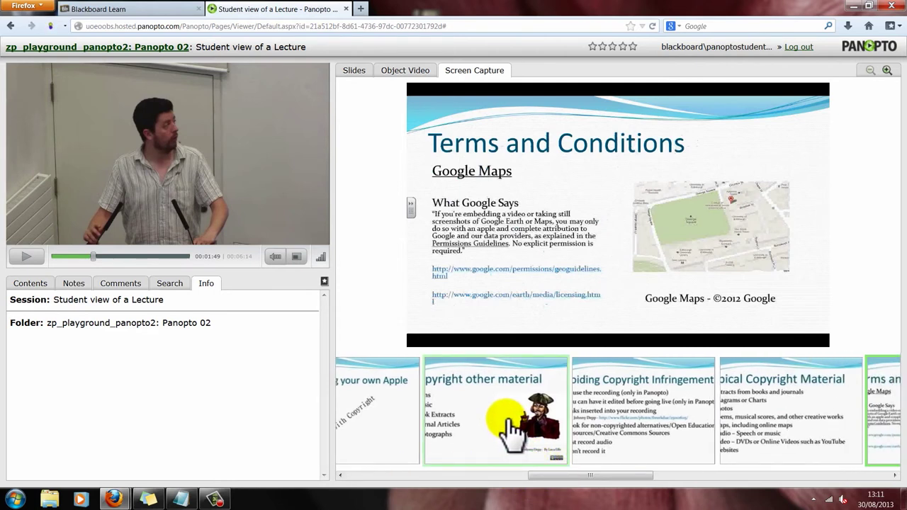
{"action": "left_click", "coordinate": [593, 434]}
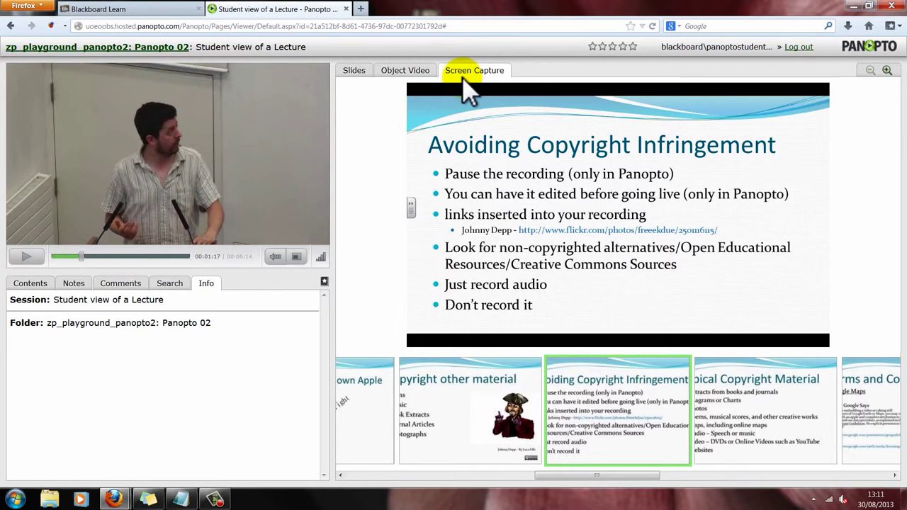
Step: Show the Avoiding Copyright Infringement slide full screen, then return to the standard viewer at 00:01:17
{"action": "double_click", "coordinate": [519, 186]}
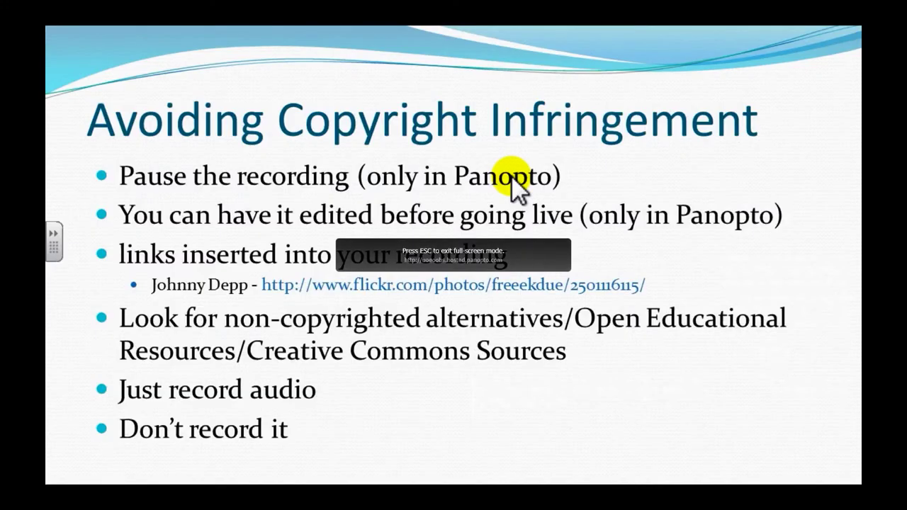
{"action": "double_click", "coordinate": [519, 188]}
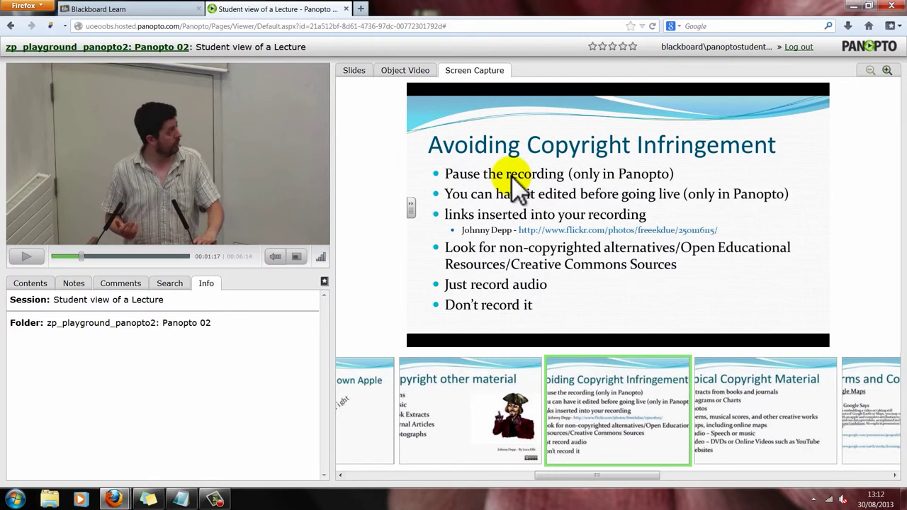
Step: Zoom the Slides view in and back out, then switch the main pane to Object Video
{"action": "left_click", "coordinate": [356, 72]}
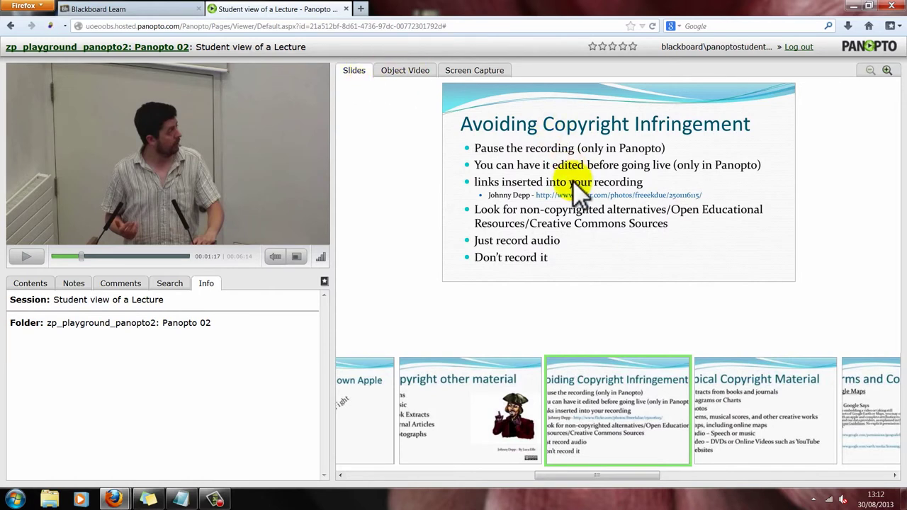
{"action": "left_click", "coordinate": [887, 70]}
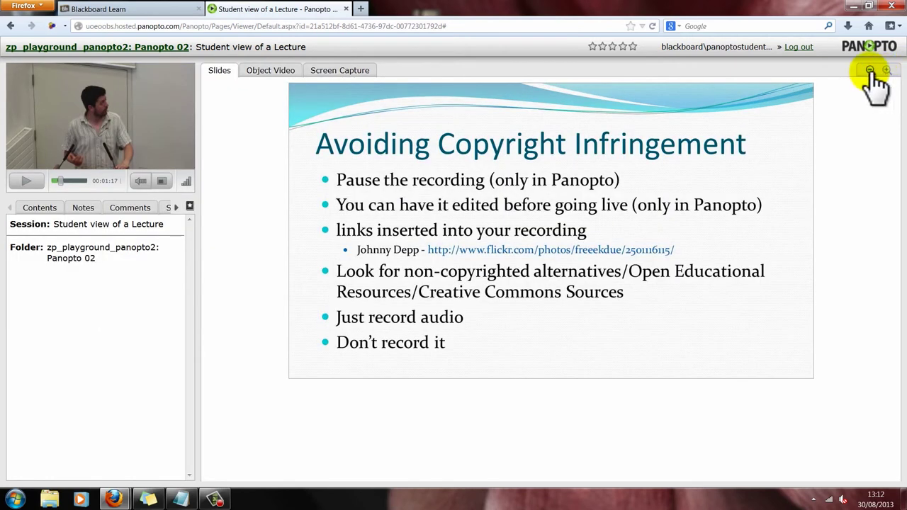
{"action": "left_click", "coordinate": [870, 71]}
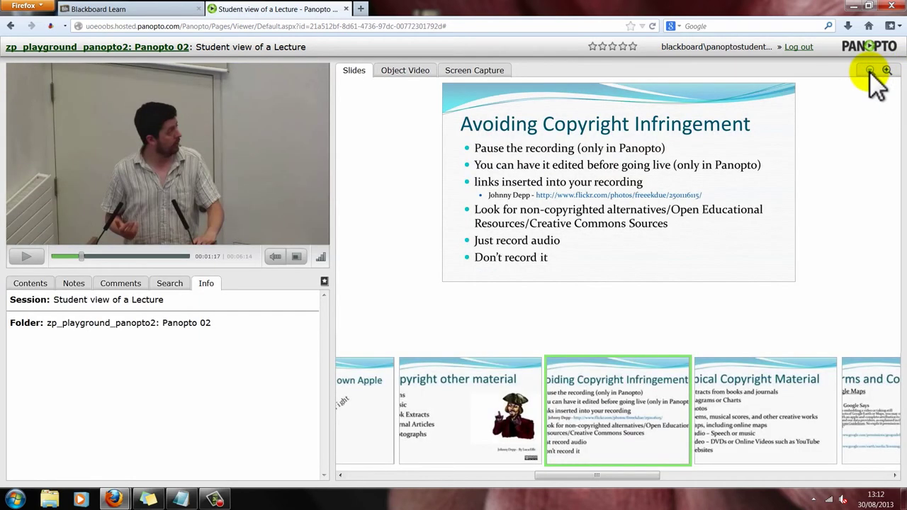
{"action": "left_click", "coordinate": [416, 71]}
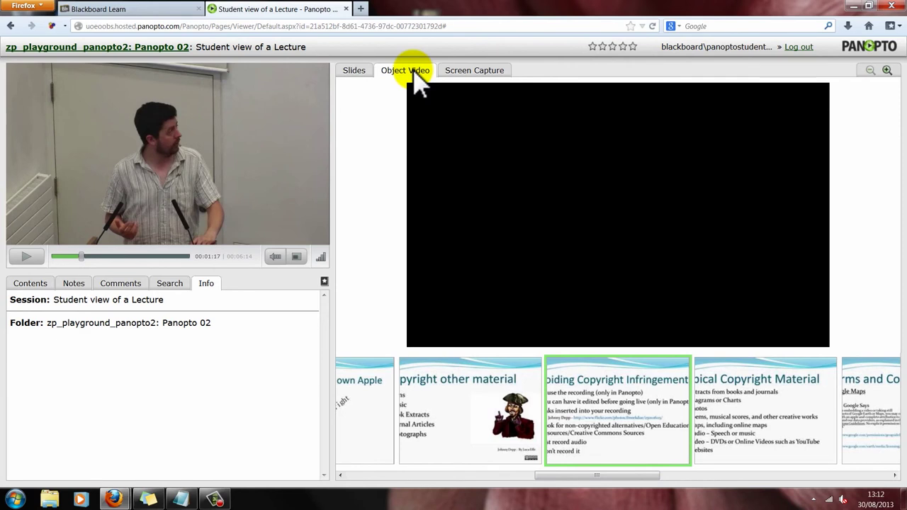